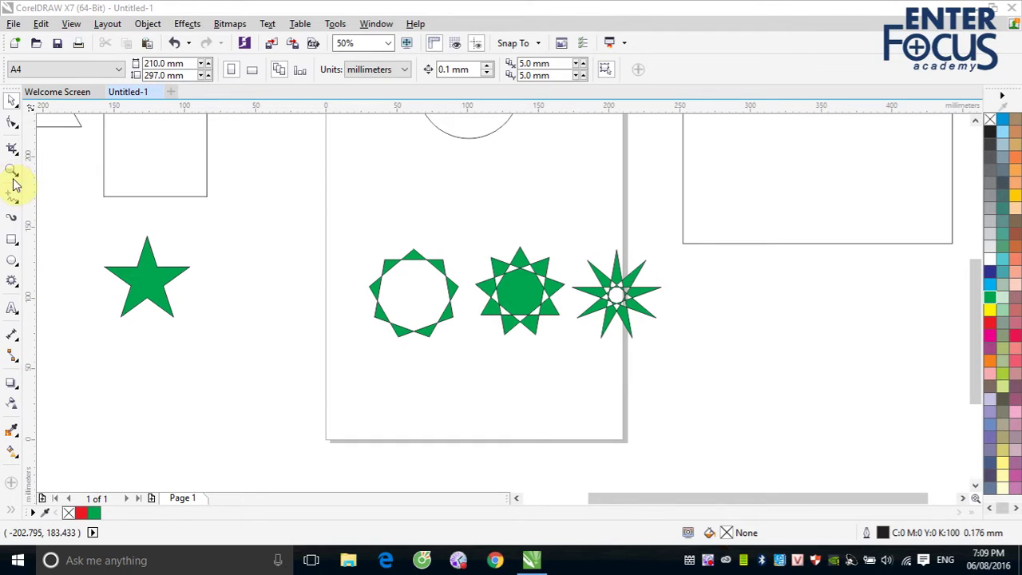
- Magnify the middle nine-pointed star with the Zoom tool and enlarge its upper part with a zoom marquee
click(12, 176)
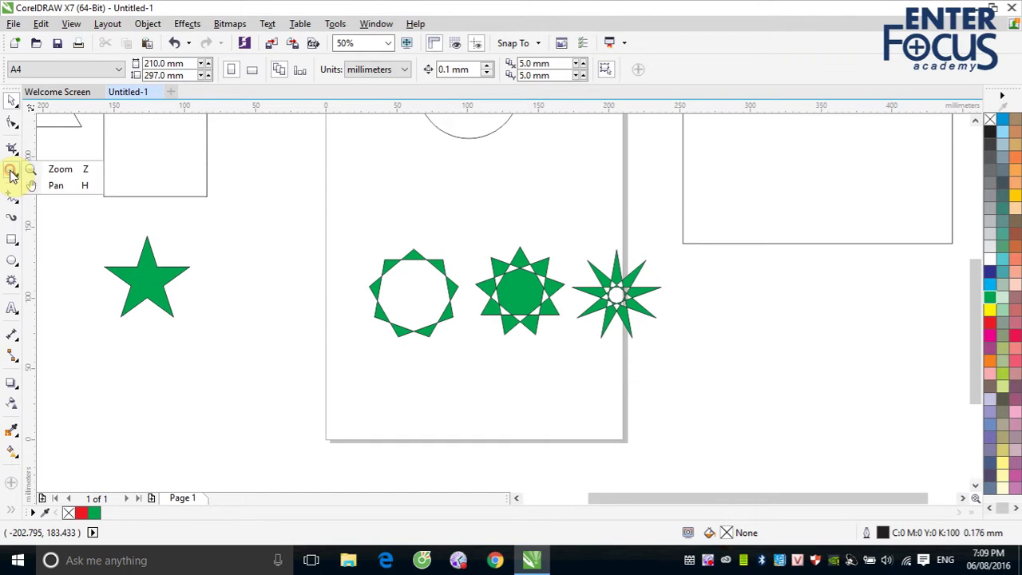
click(58, 171)
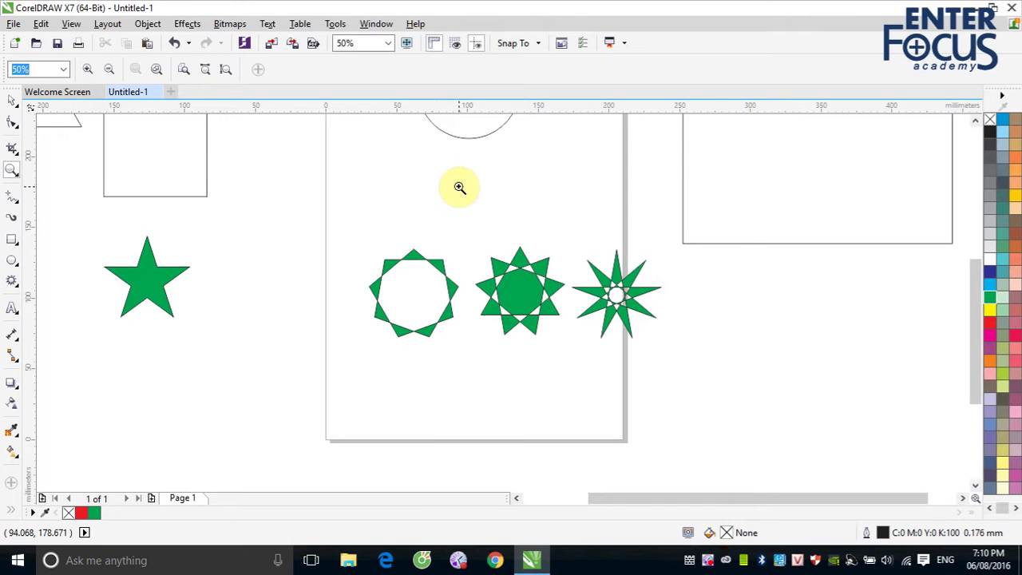
click(520, 293)
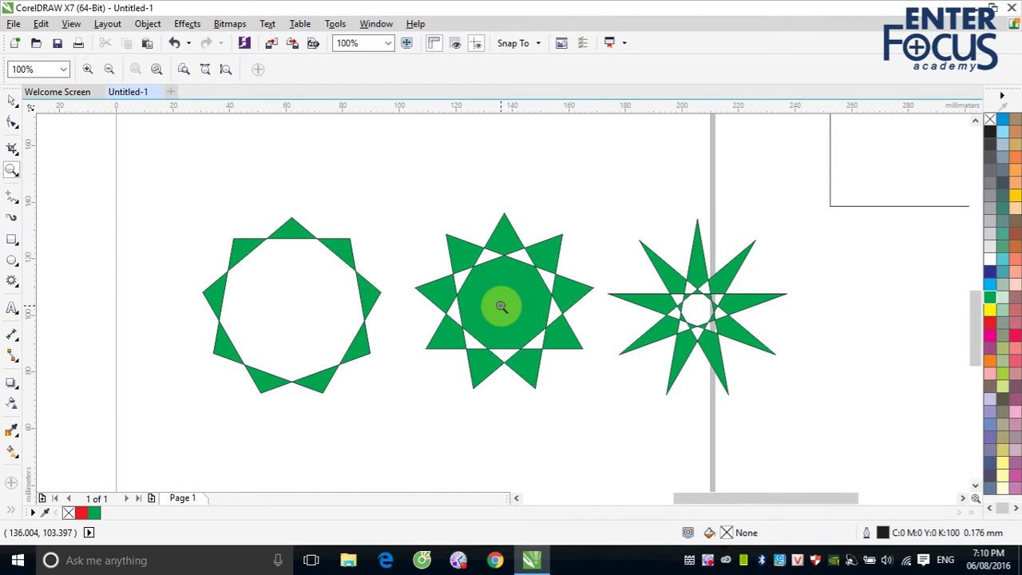
click(502, 305)
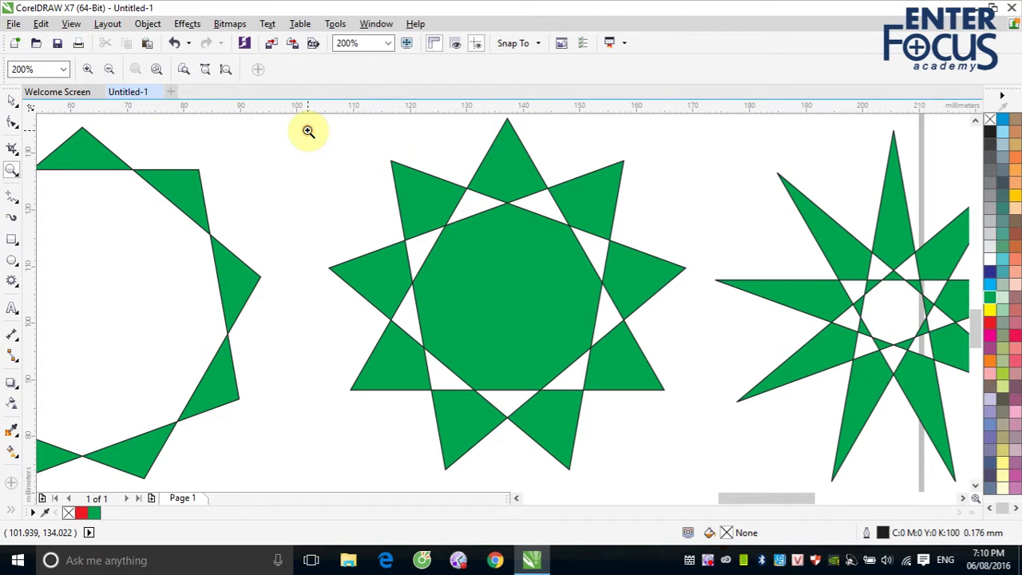
drag(308, 131, 699, 342)
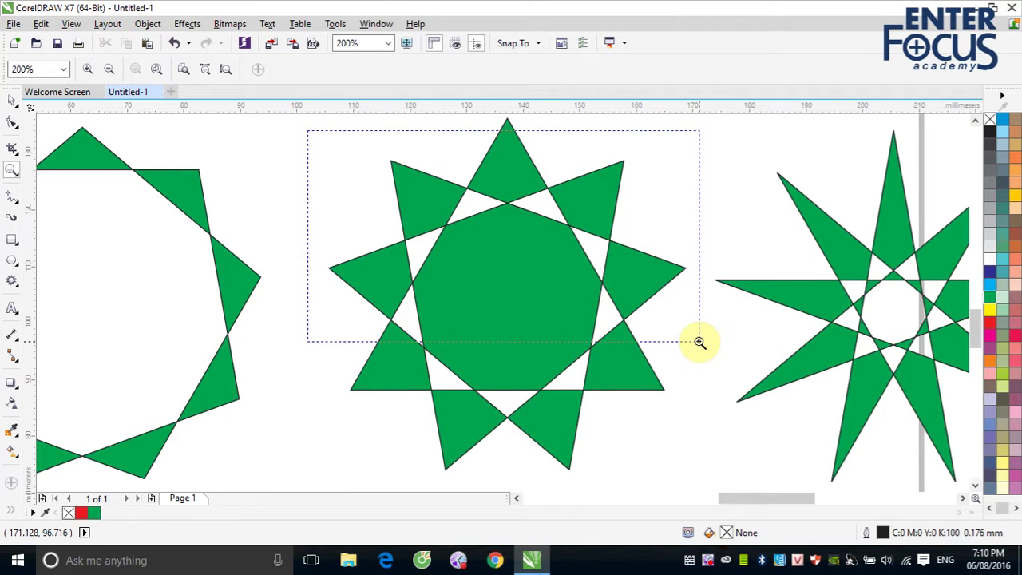
drag(699, 343, 700, 342)
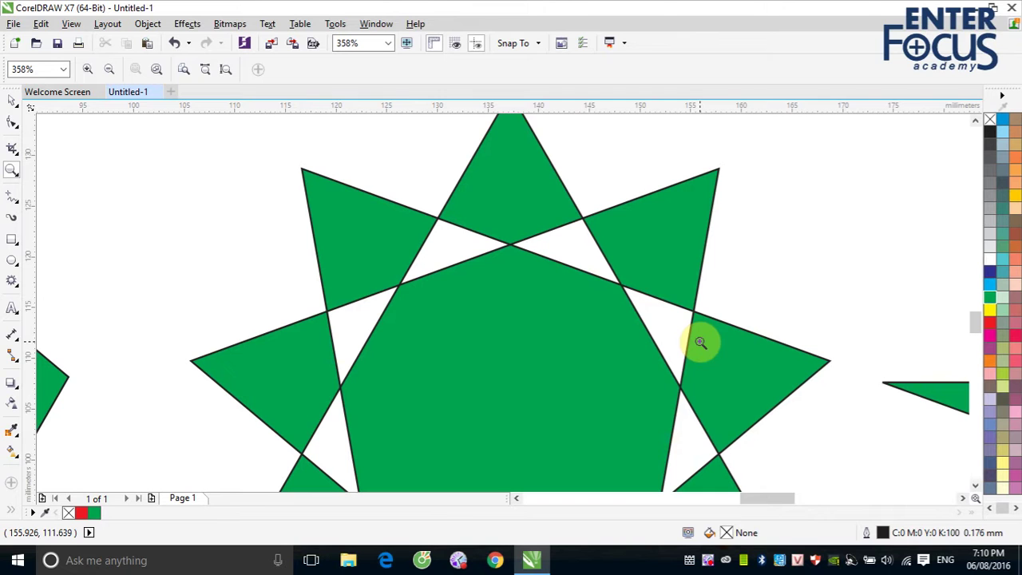
- Zoom the view back out in increments to 50%
click(109, 71)
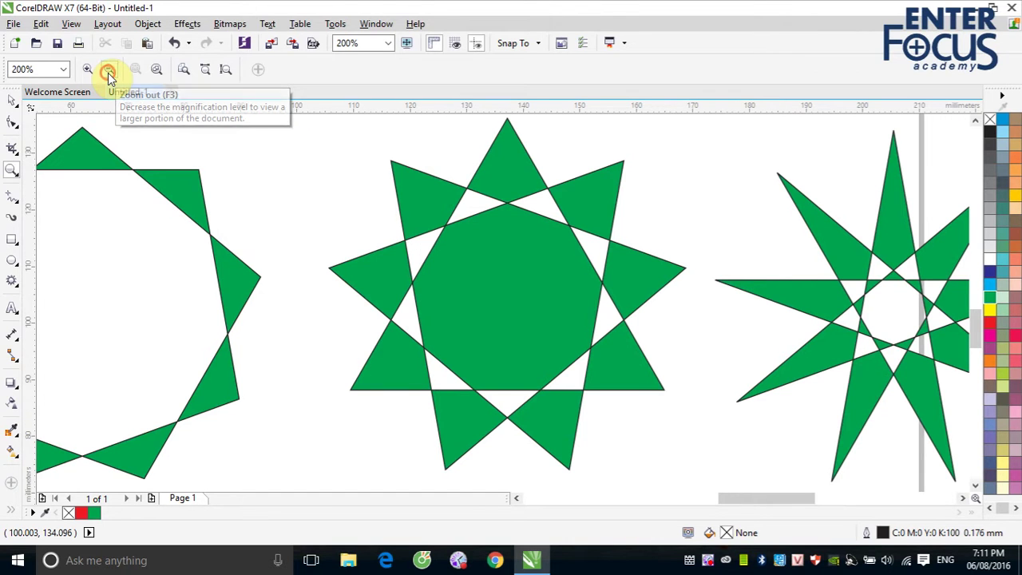
click(108, 71)
click(108, 71)
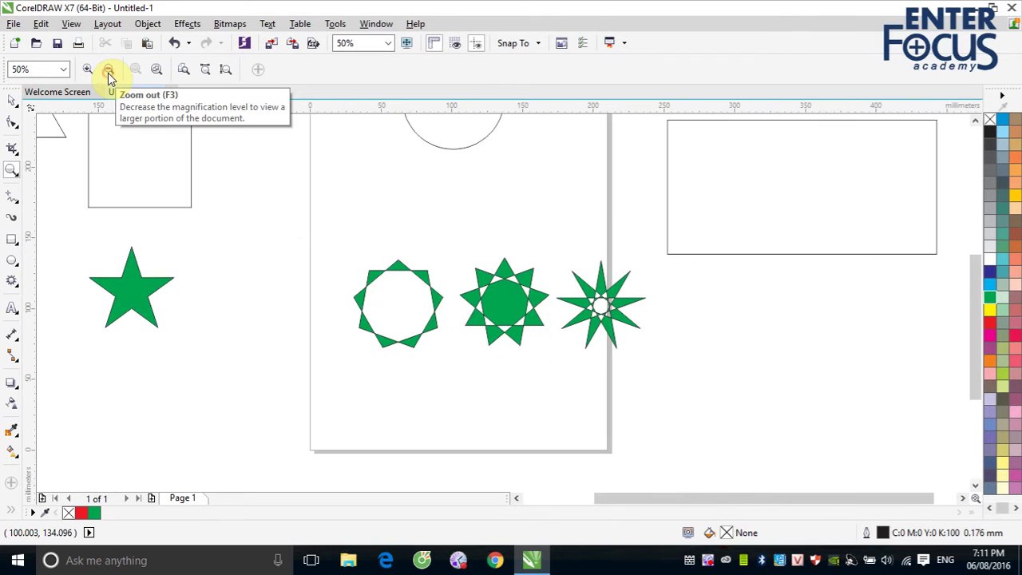
- Fit the view in turn to all objects, the whole page, the page width and the page height
click(157, 73)
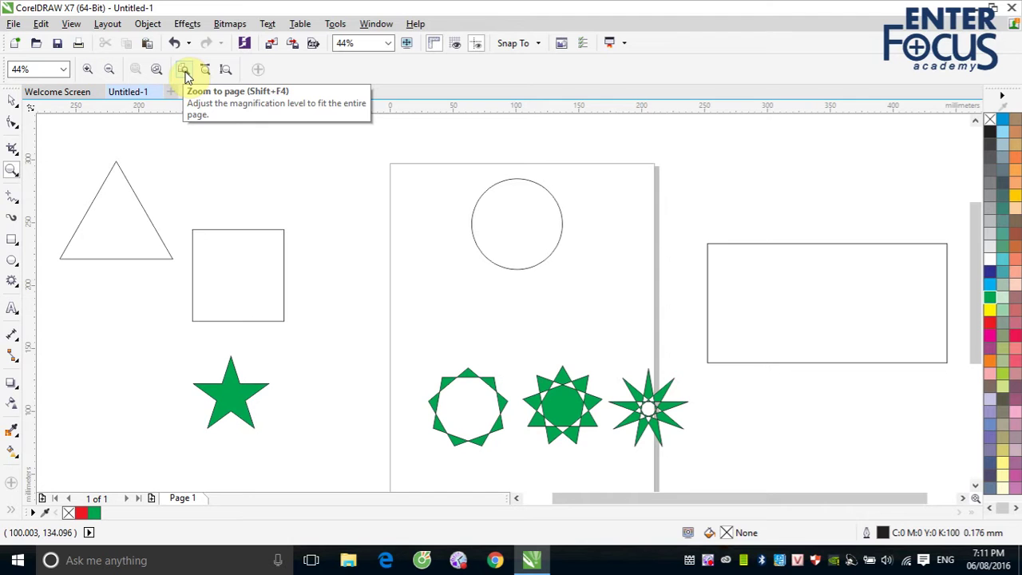
click(184, 70)
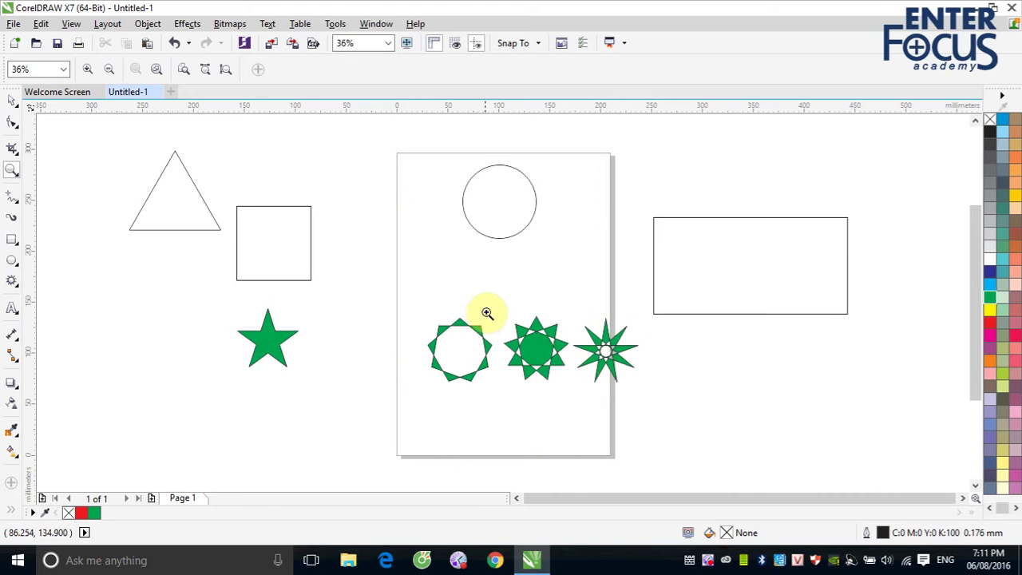
click(205, 71)
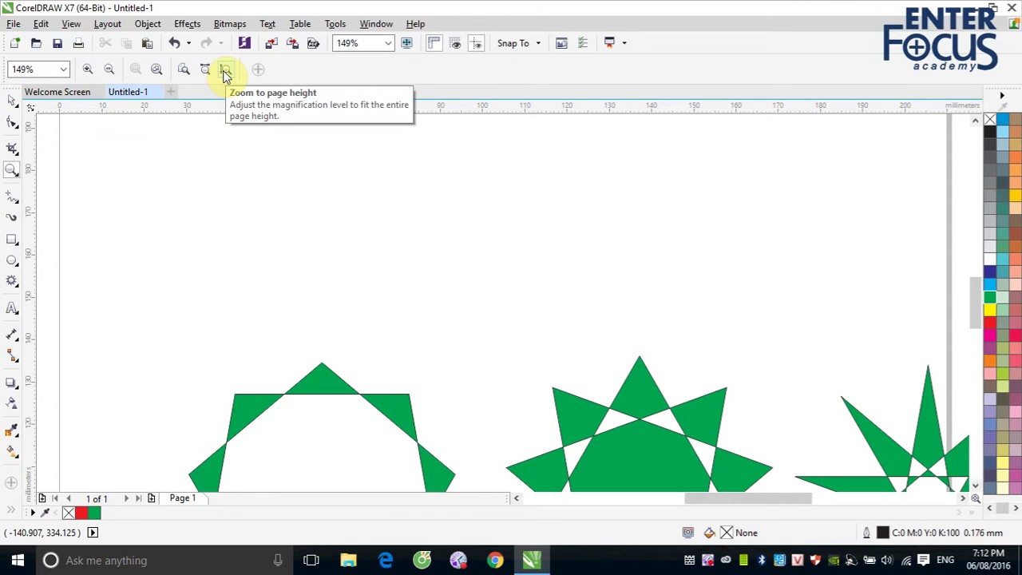
click(226, 73)
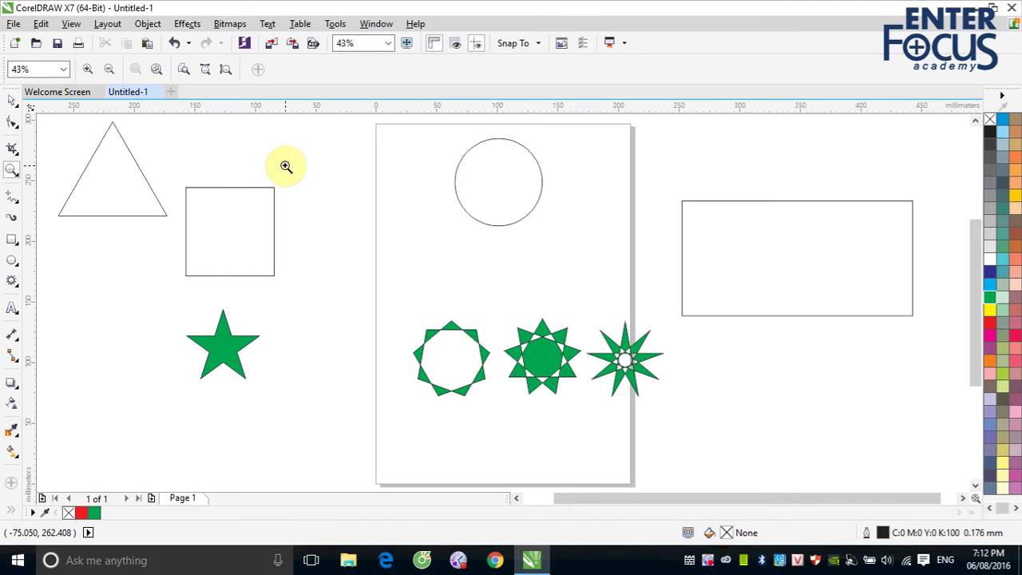
- Switch to the Pick tool and magnify the page area beside the circle with a single temporary zoom
click(12, 170)
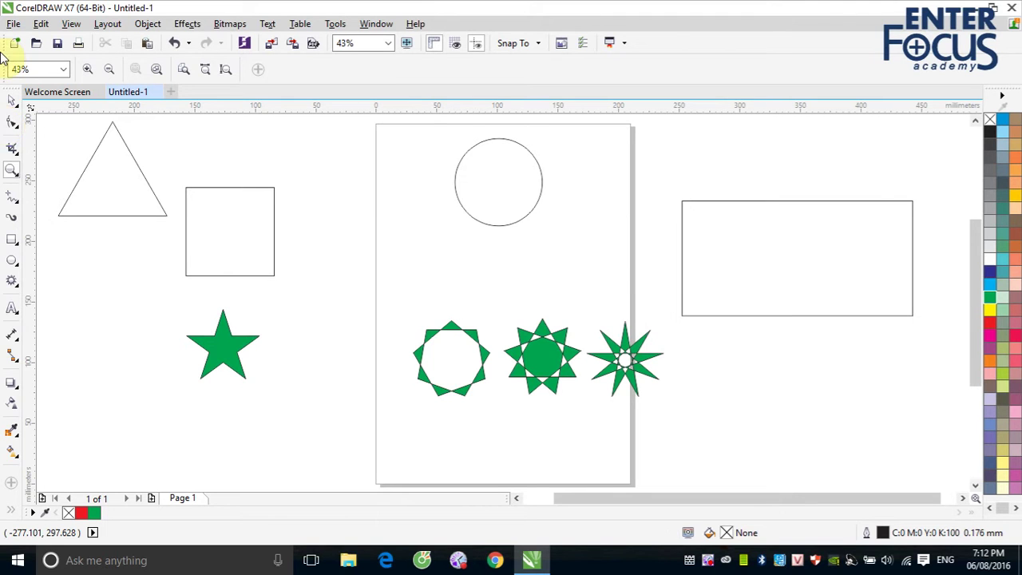
click(12, 103)
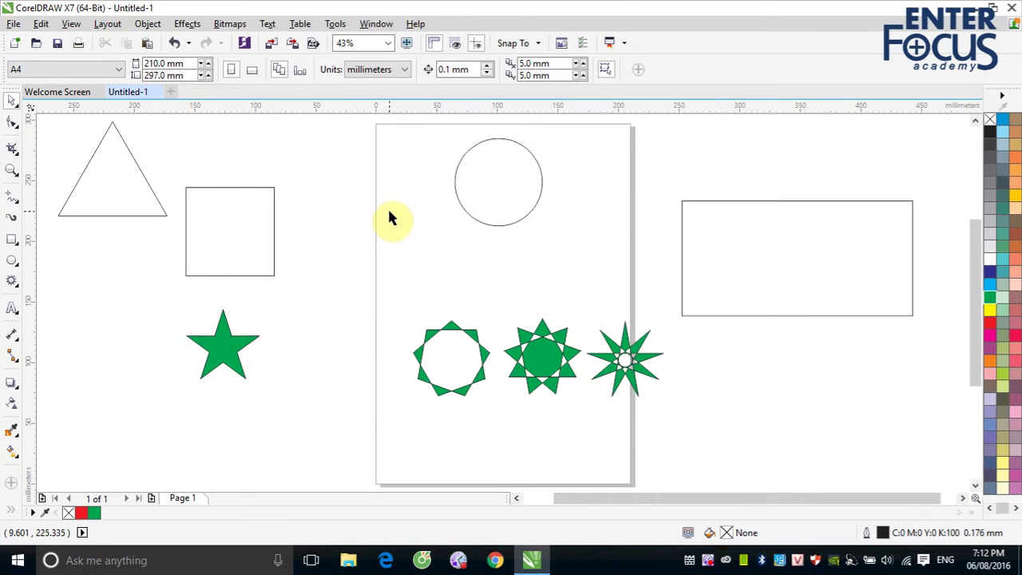
key(XF86AudioLowerVolume)
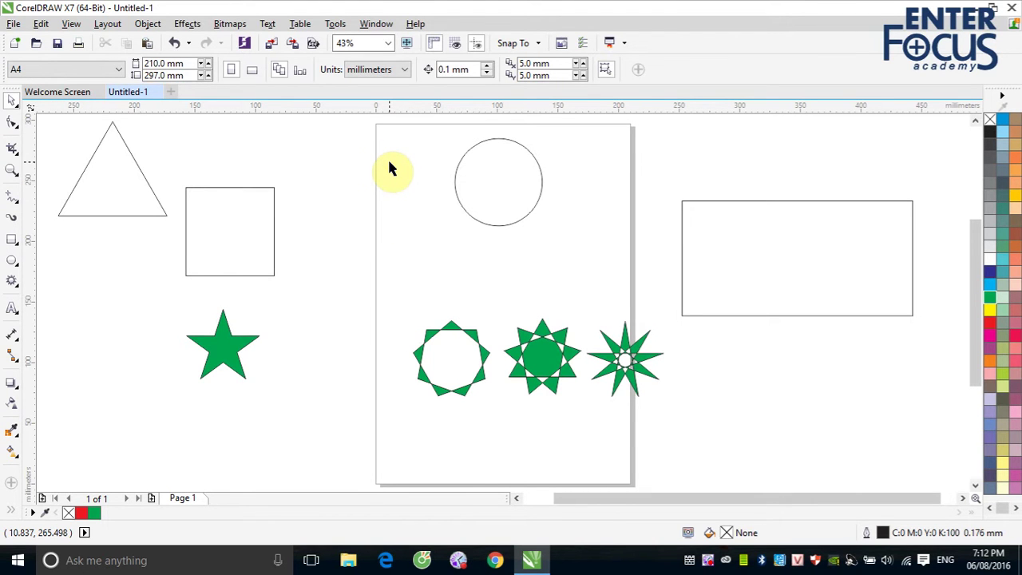
key(z)
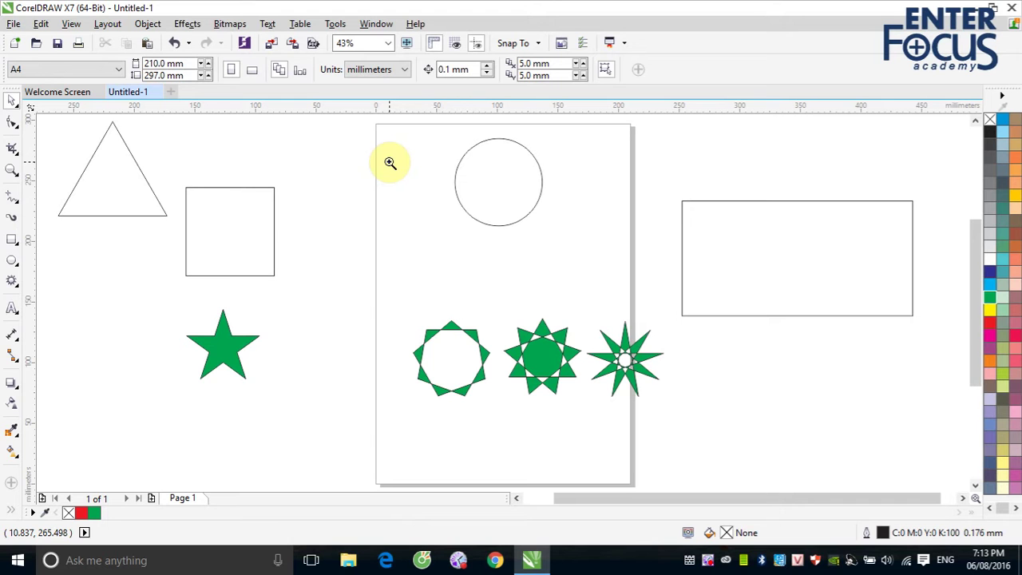
click(455, 200)
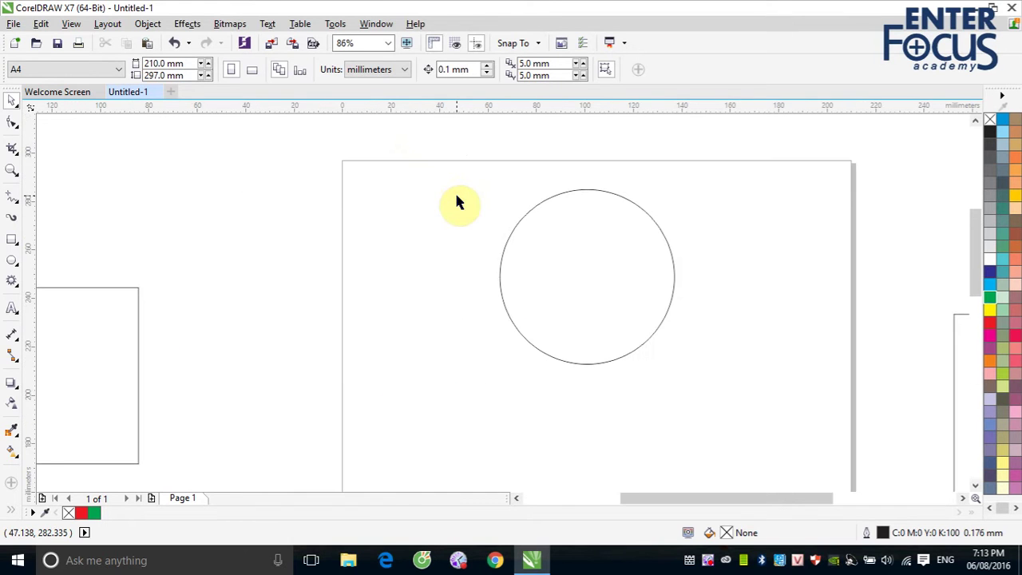
key(XF86AudioLowerVolume)
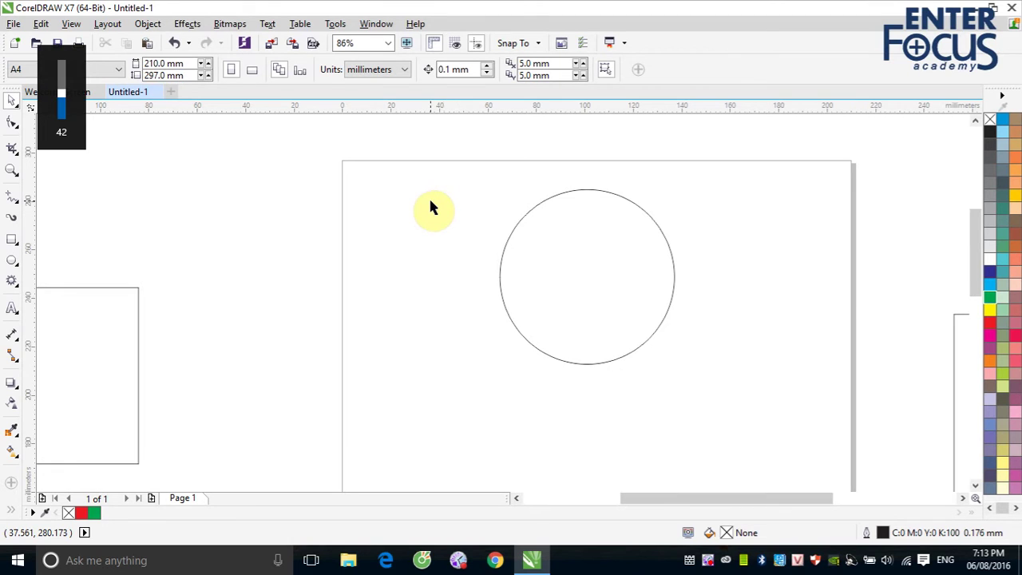
- Move the middle nine-pointed star up about 57 mm, into the space below the circle
scroll(428, 201, down, 3)
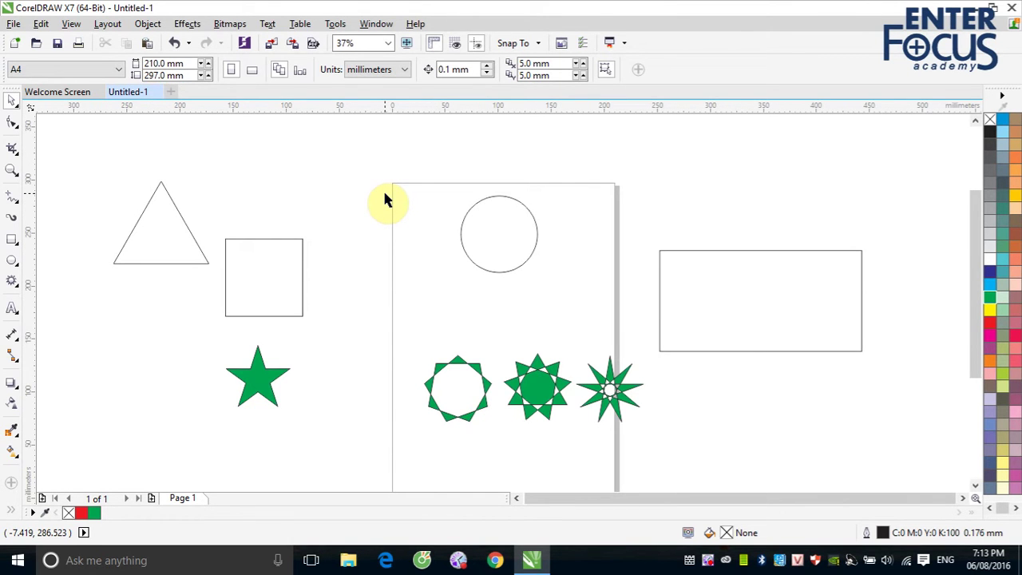
scroll(384, 194, up, 1)
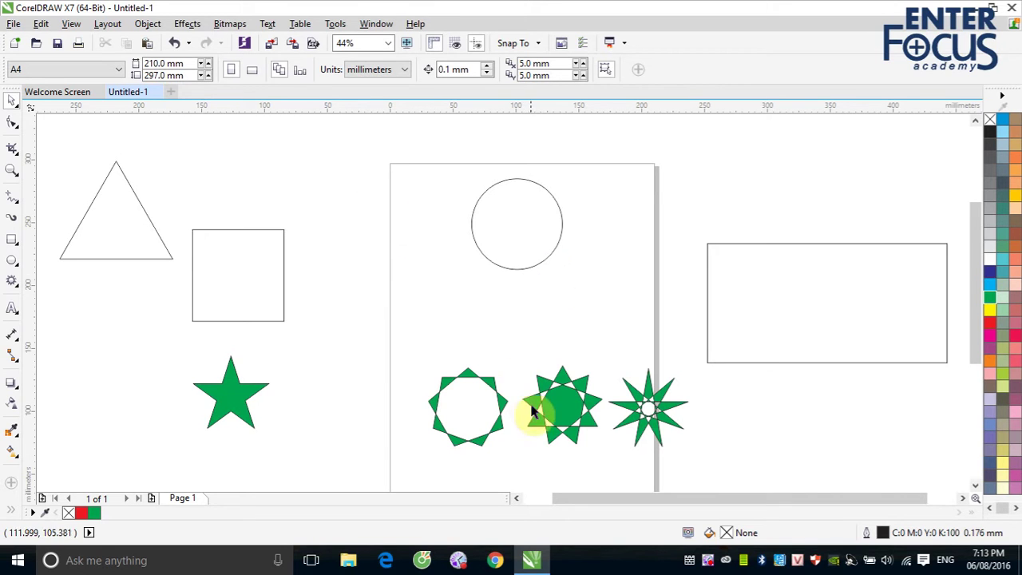
click(557, 410)
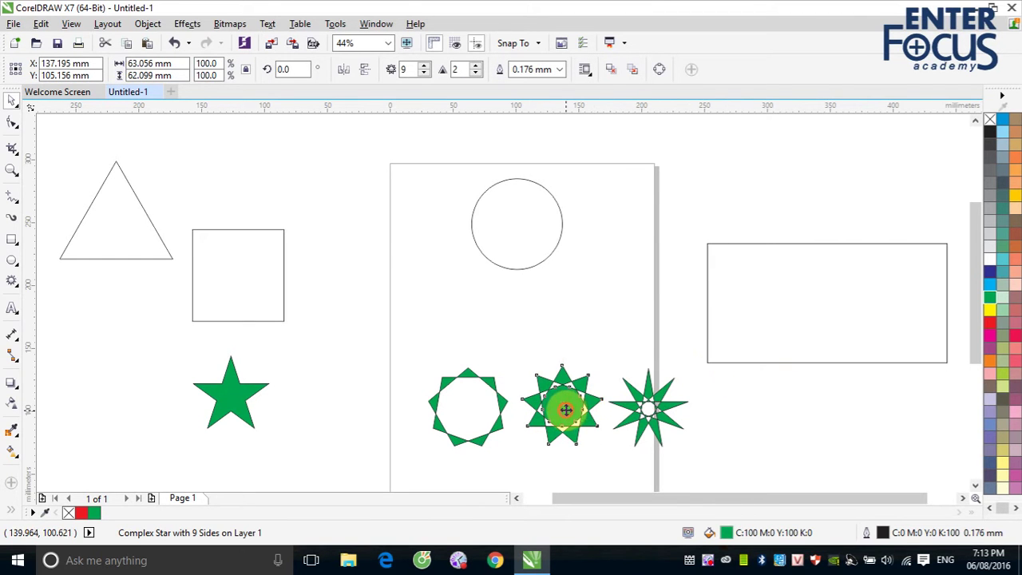
drag(559, 409, 567, 340)
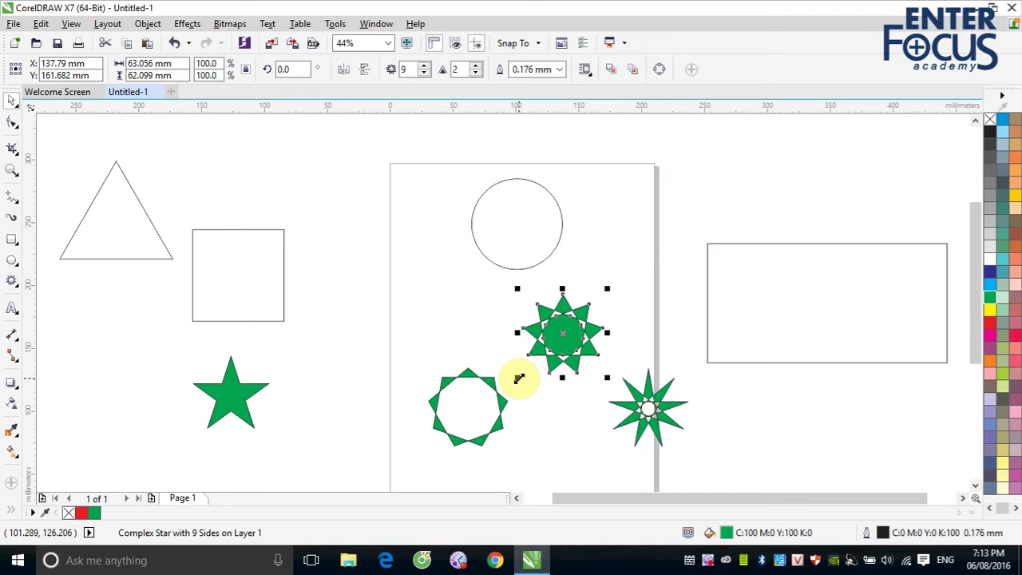
- Zoom to the selected nine-pointed star and fit the view back to the whole page
key(shift+F2)
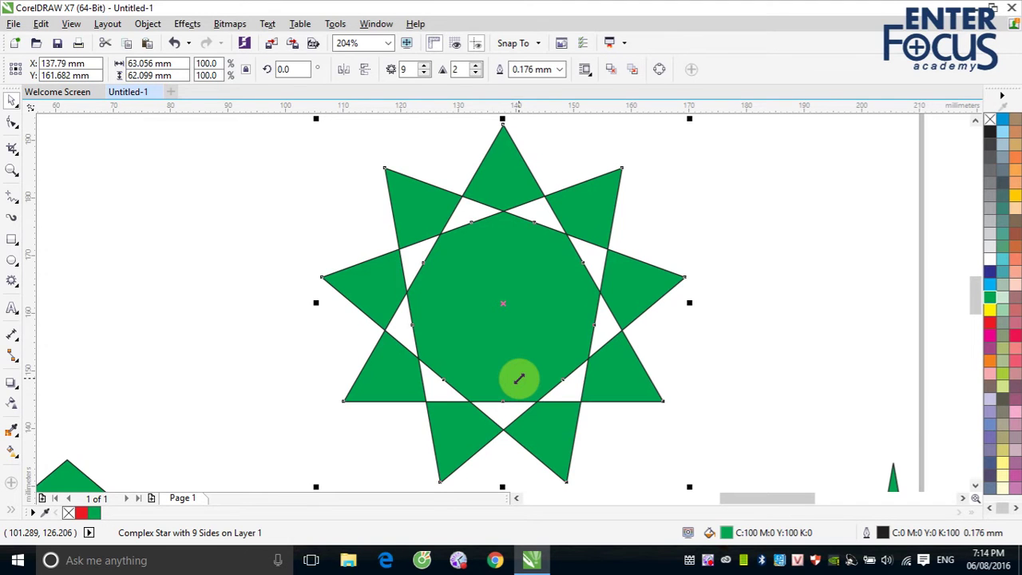
key(F4)
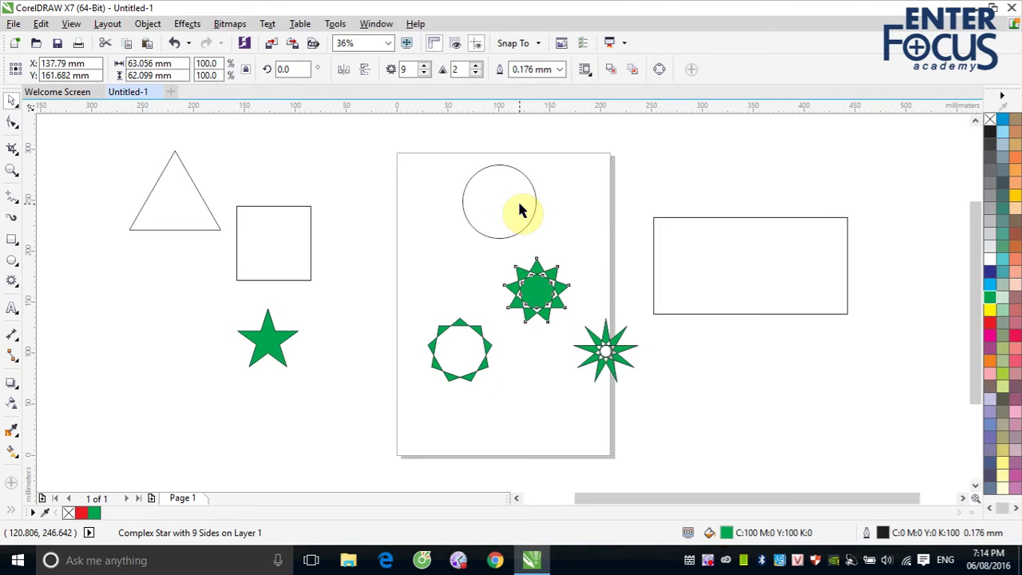
- Display the drawing in full-screen preview and return to the normal workspace
key(F9)
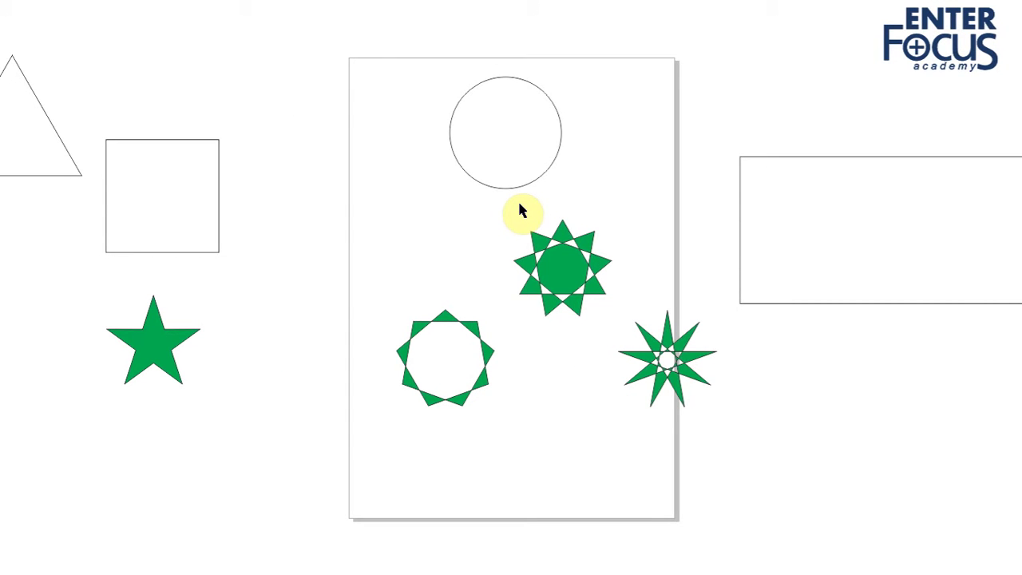
key(Escape)
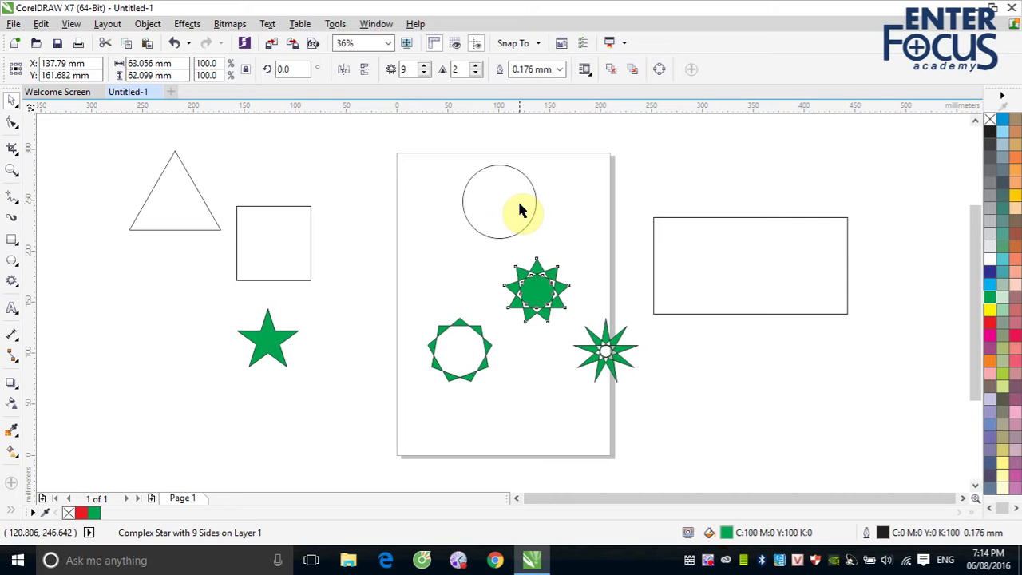
key(F9)
- Zoom in and out around the pointer, at the circle and in the empty area beside the page
scroll(519, 210, up, 2)
scroll(518, 210, down, 3)
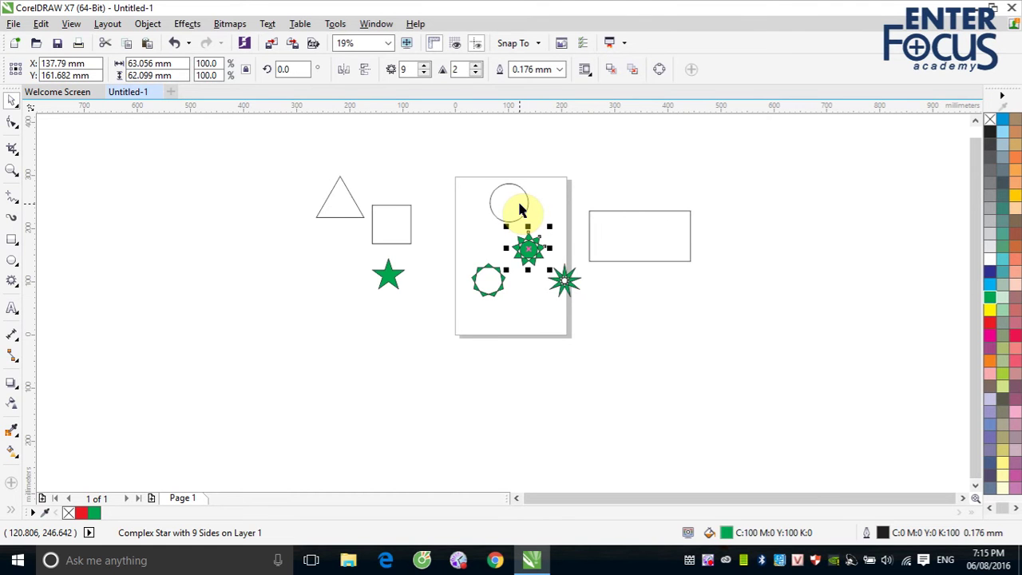
scroll(519, 210, up, 2)
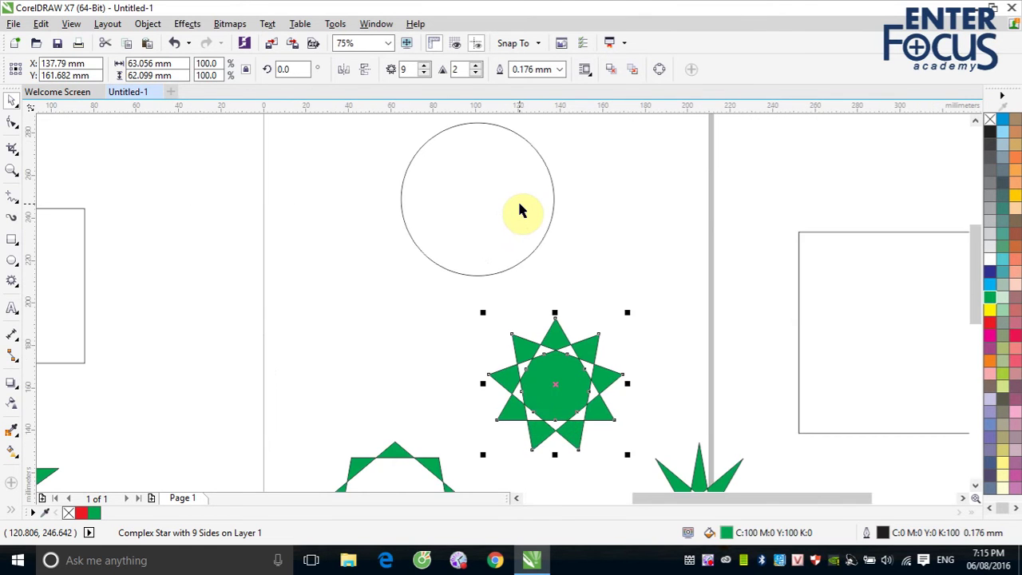
scroll(519, 210, down, 1)
scroll(519, 210, down, 1)
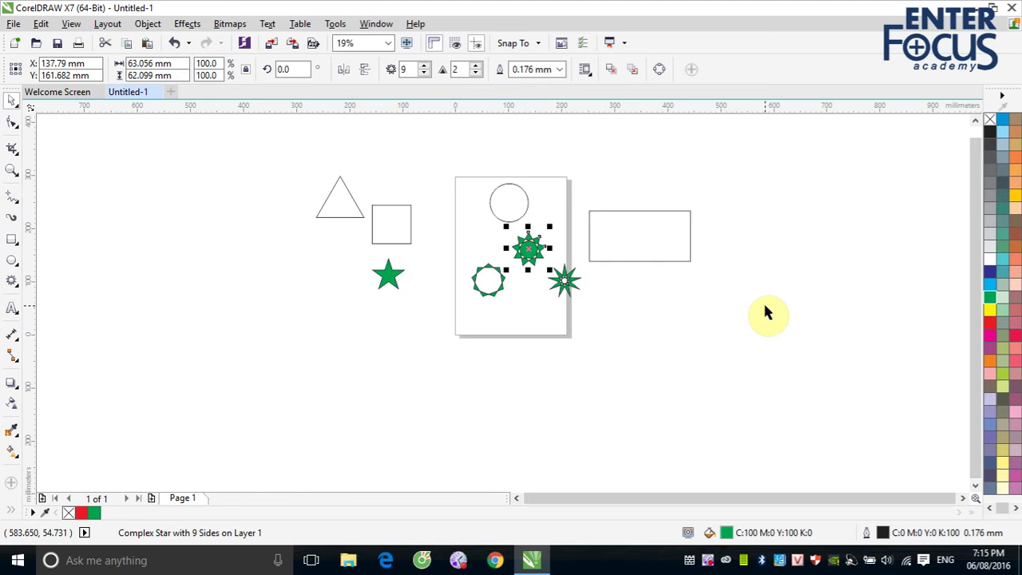
scroll(764, 311, up, 4)
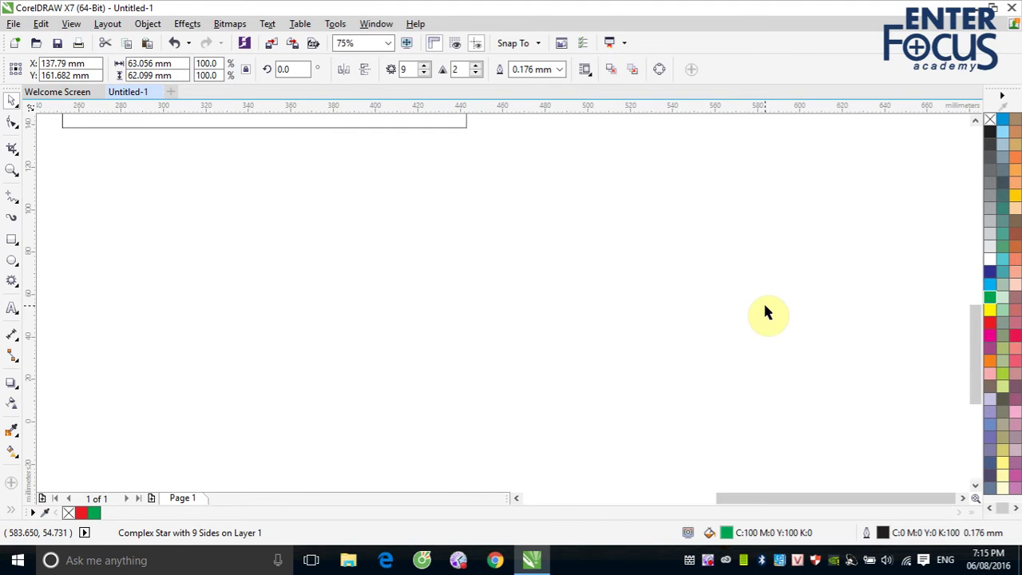
scroll(765, 311, down, 6)
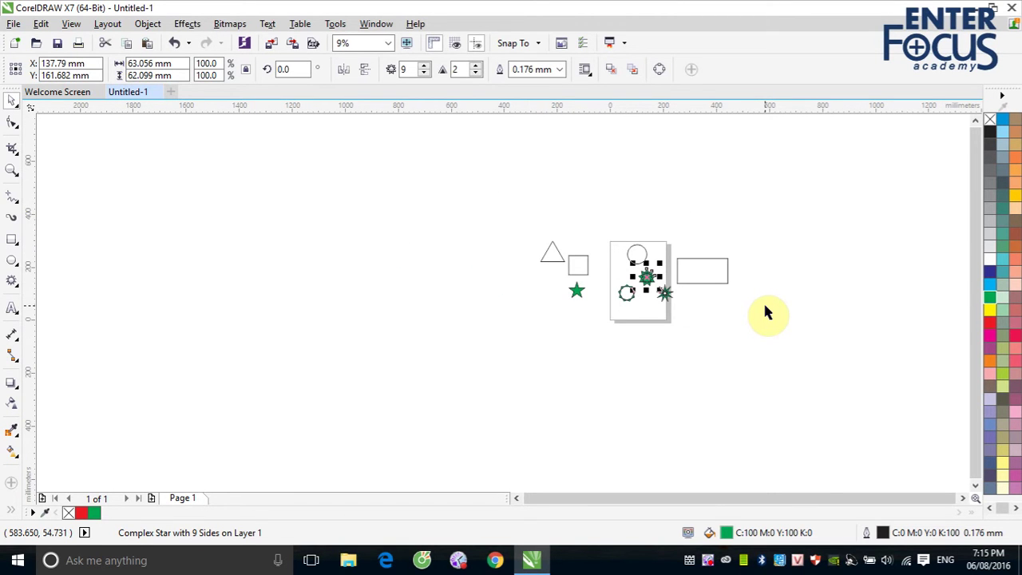
scroll(764, 311, up, 2)
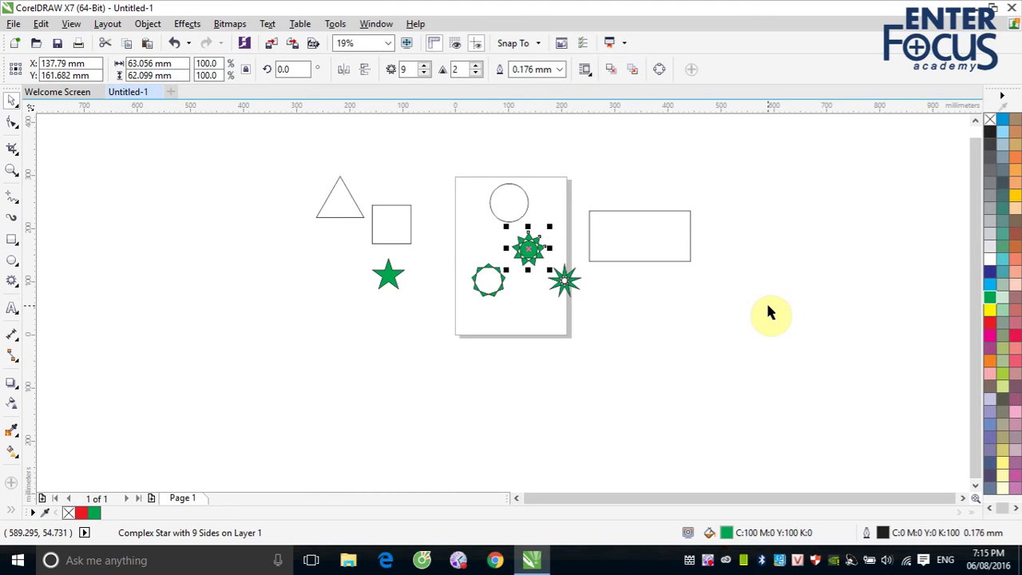
scroll(769, 312, up, 2)
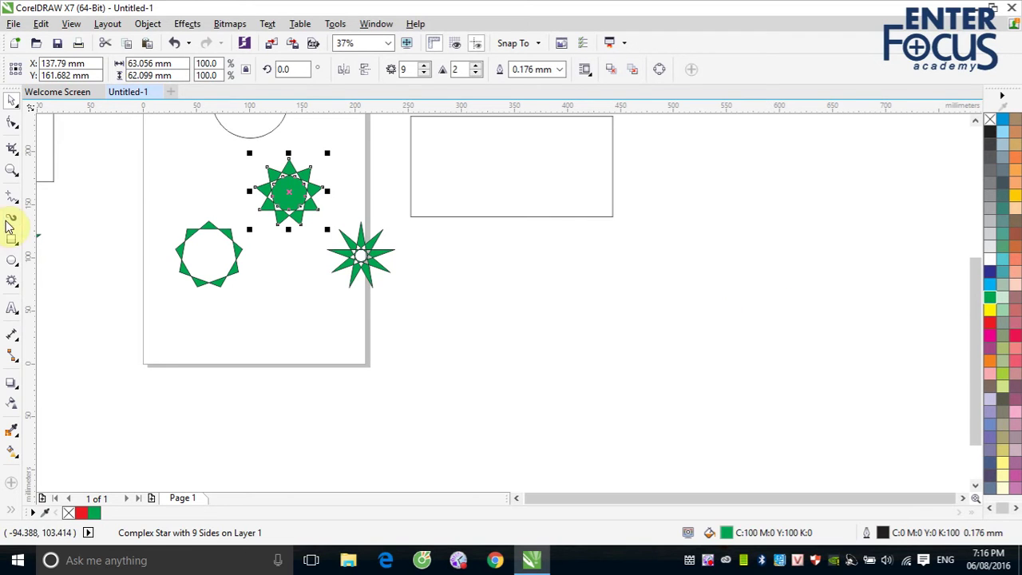
- Pan the view with the Pan tool to bring in the triangle, square and five-pointed star beside the page, and return to the Pick tool
click(10, 174)
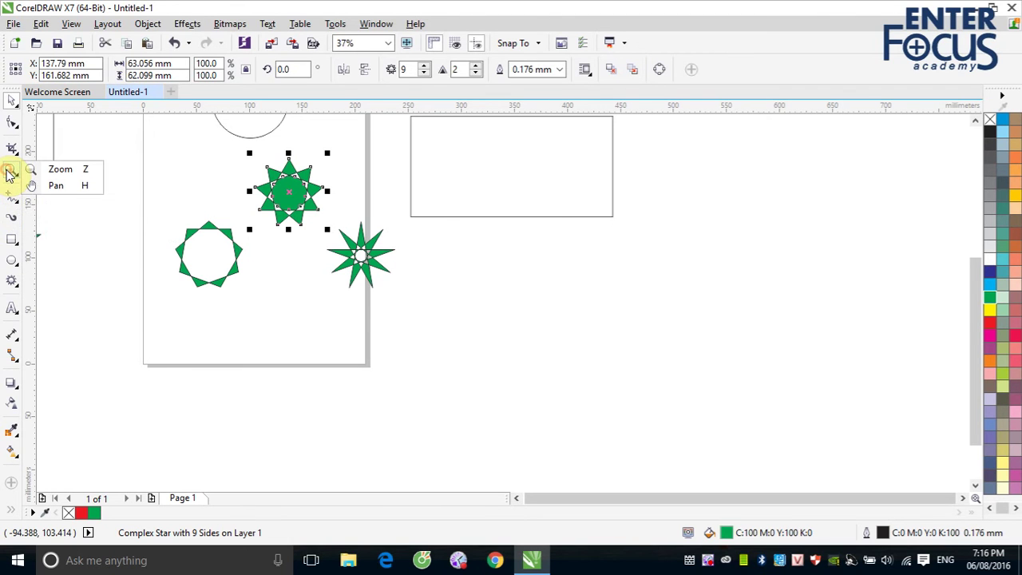
click(67, 189)
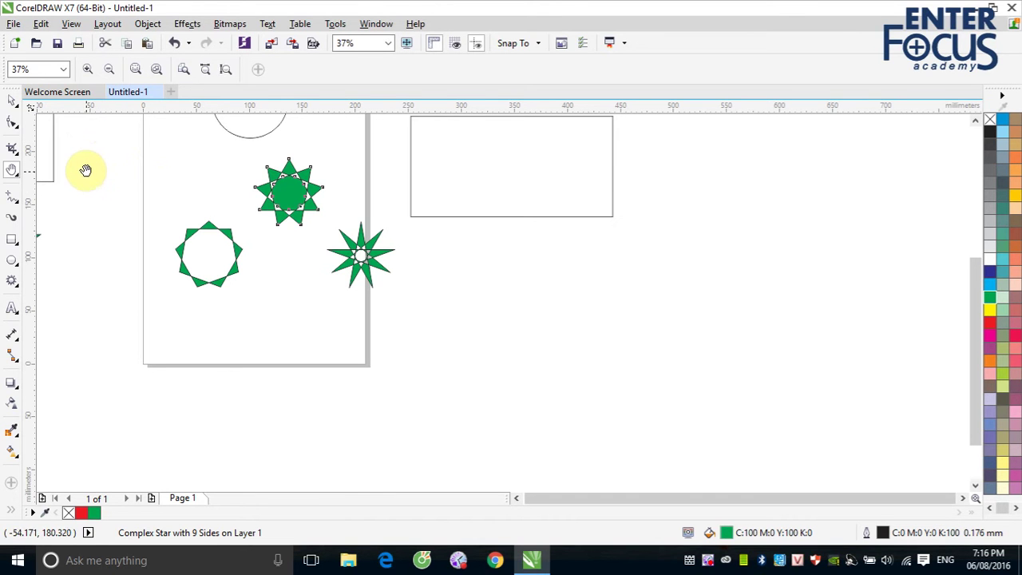
drag(88, 168, 482, 306)
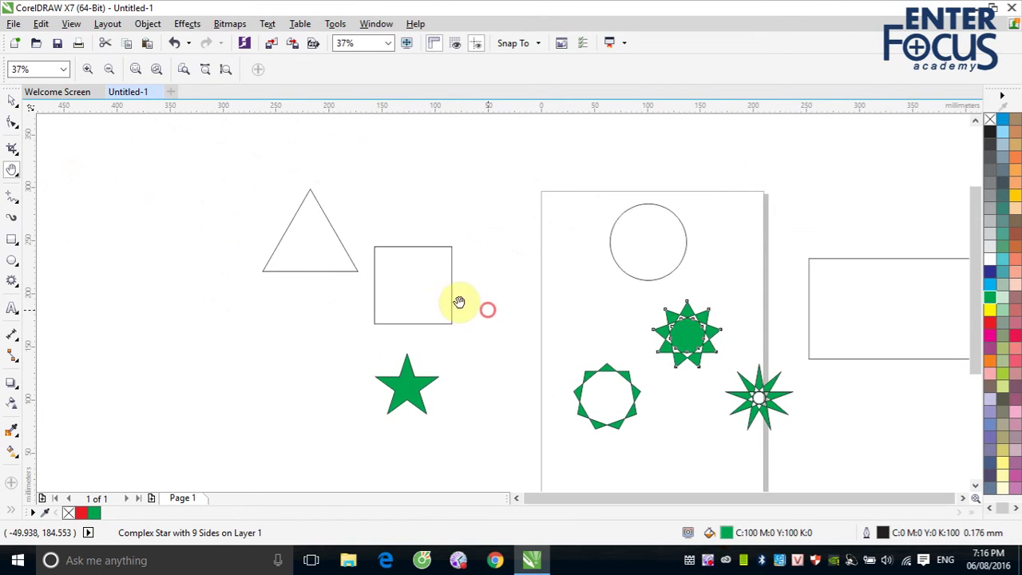
drag(237, 246, 367, 264)
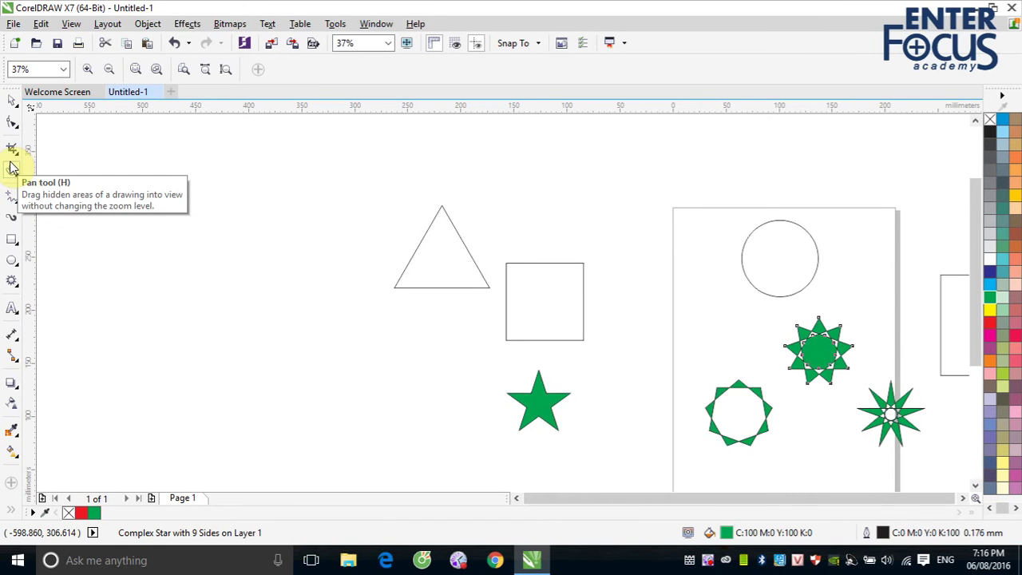
click(12, 100)
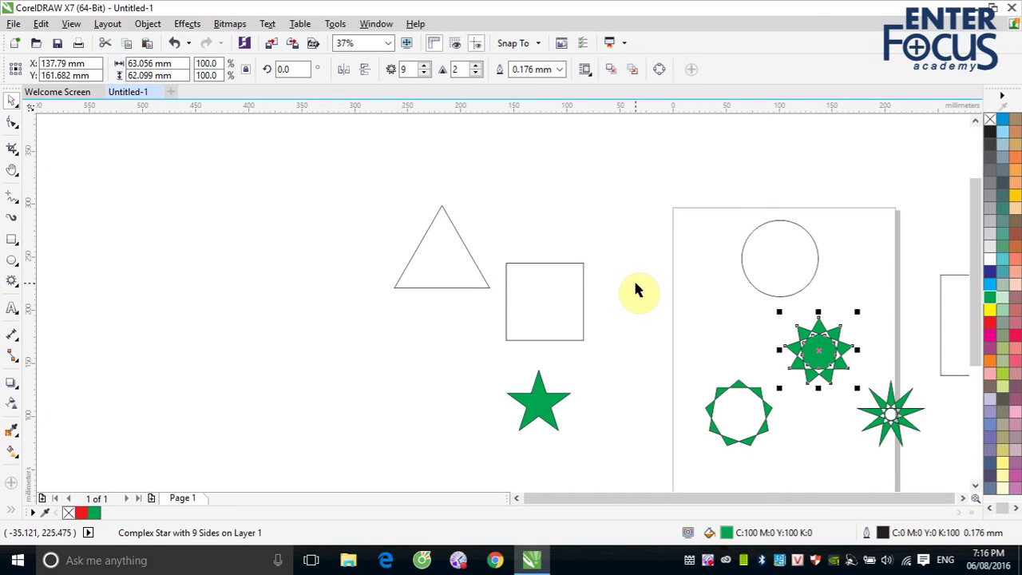
- Scroll the drawing view vertically above and below the shapes, and horizontally out past the five-pointed star and back to the page
scroll(636, 289, up, 3)
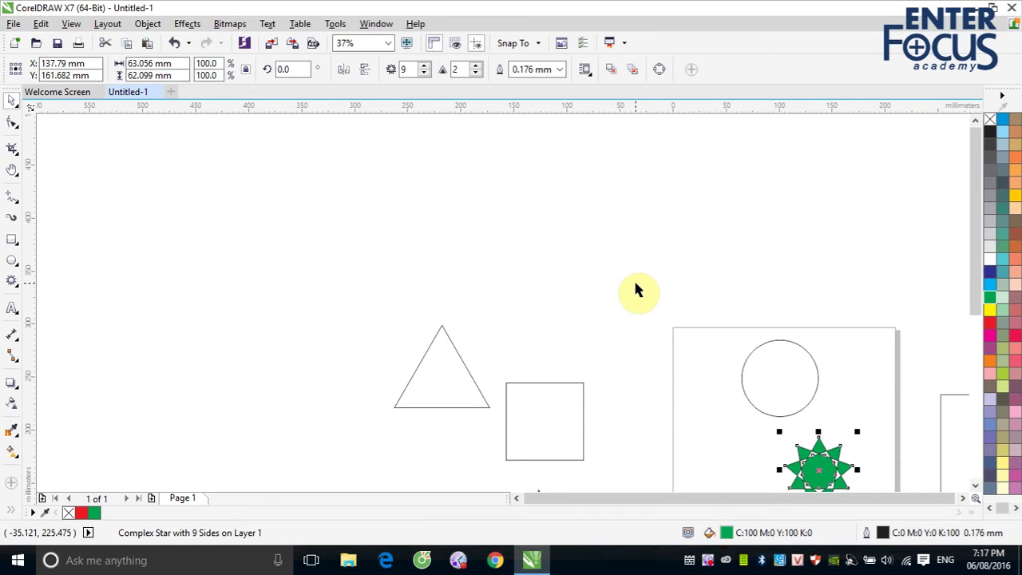
scroll(636, 289, up, 2)
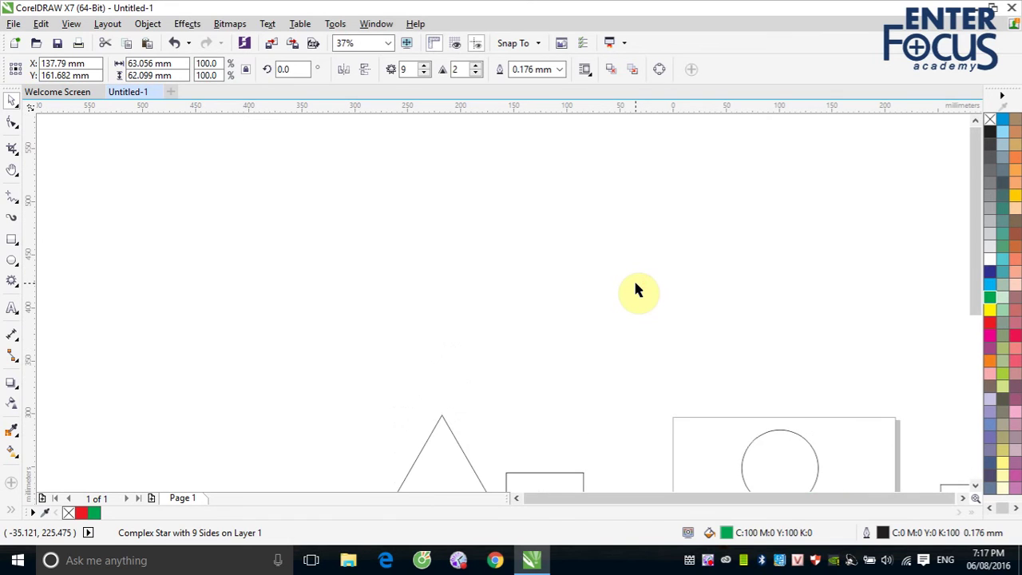
scroll(636, 289, down, 5)
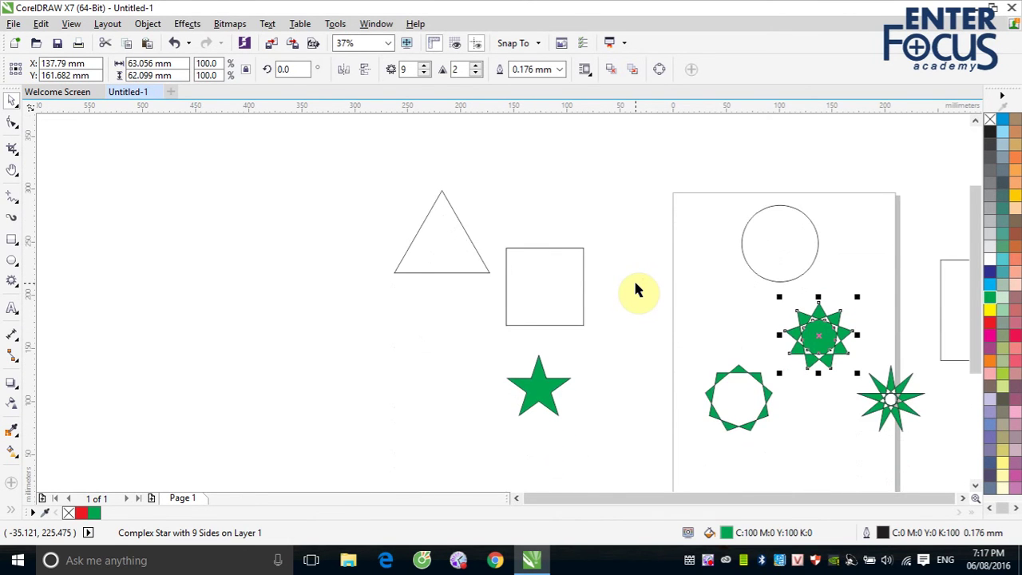
scroll(636, 289, down, 4)
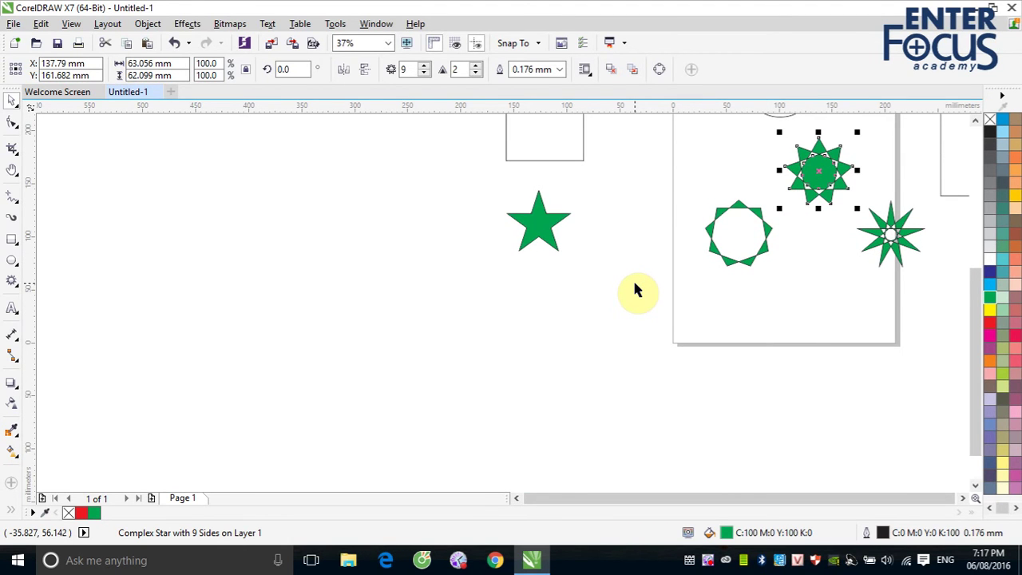
scroll(636, 289, left, 4)
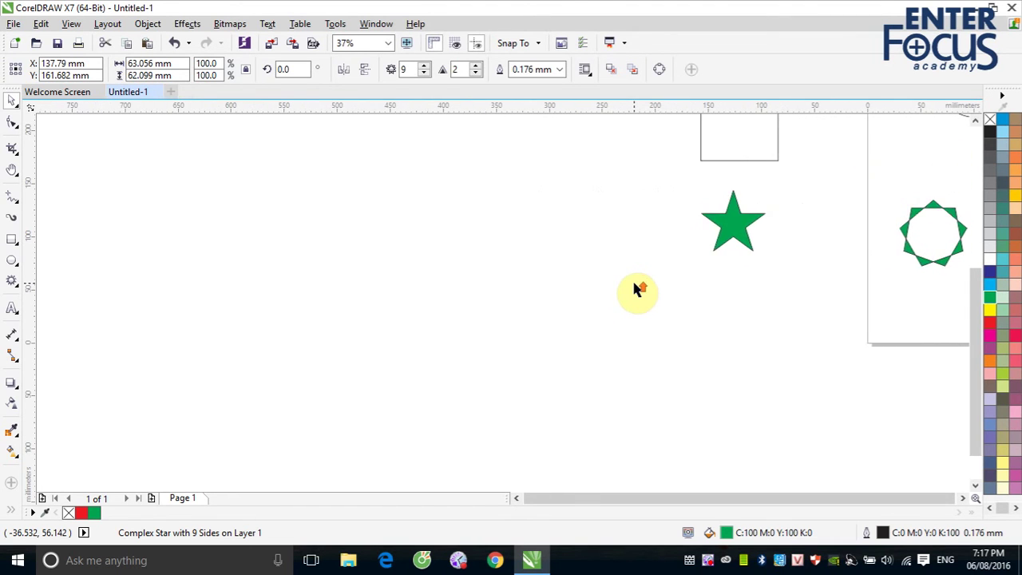
scroll(636, 289, left, 1)
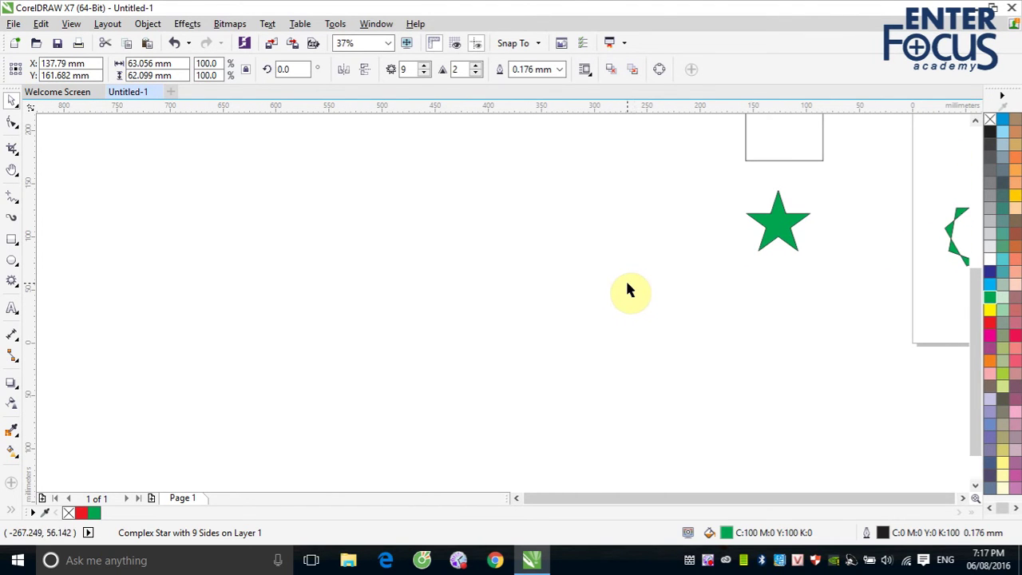
scroll(631, 289, right, 4)
scroll(628, 289, right, 4)
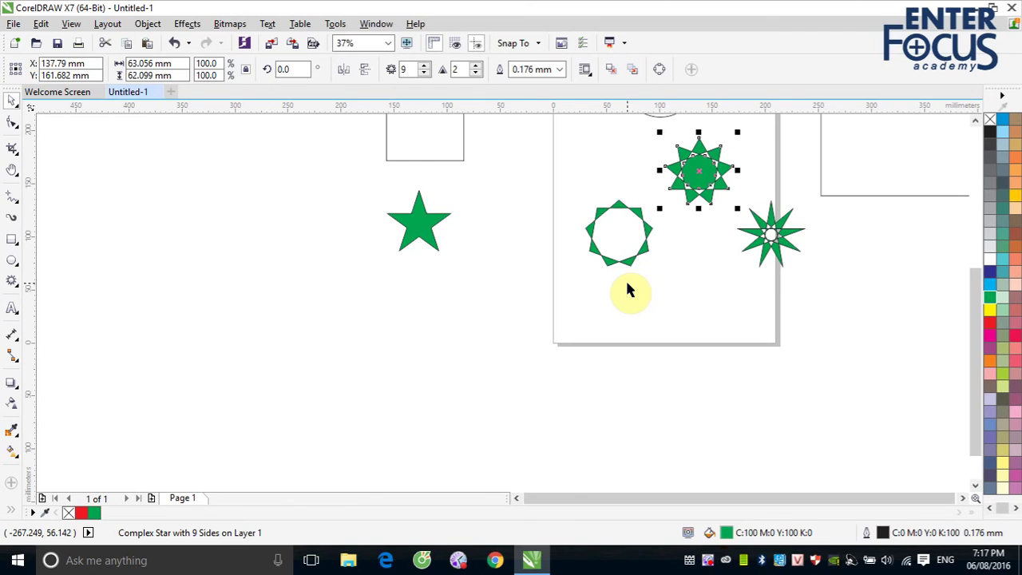
- Open the navigator thumbnail at the pointer and reposition the view so the whole page and the surrounding shapes are in sight
key(n)
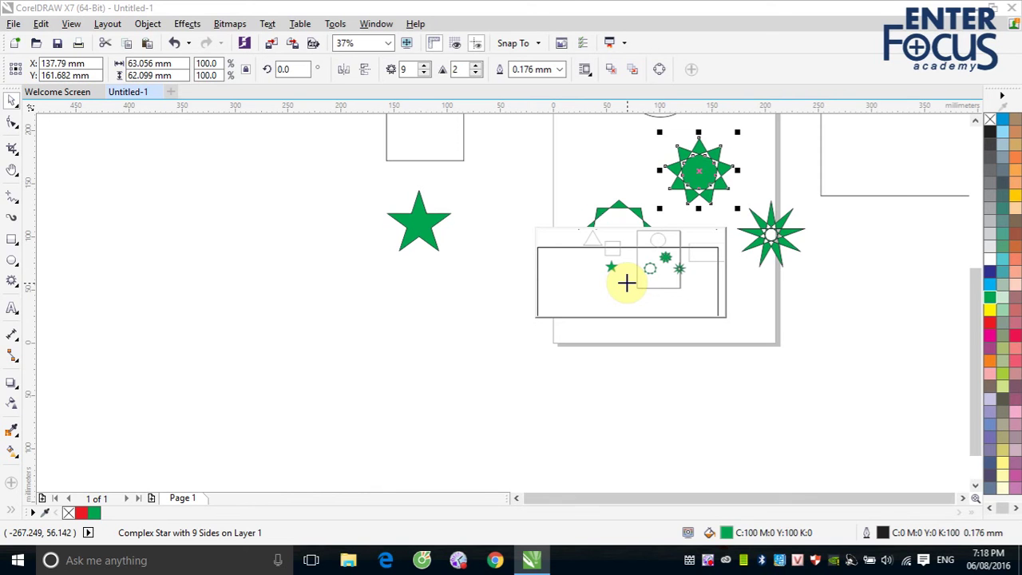
mouse_move(626, 282)
mouse_down()
mouse_move(620, 264)
mouse_move(637, 275)
mouse_up()
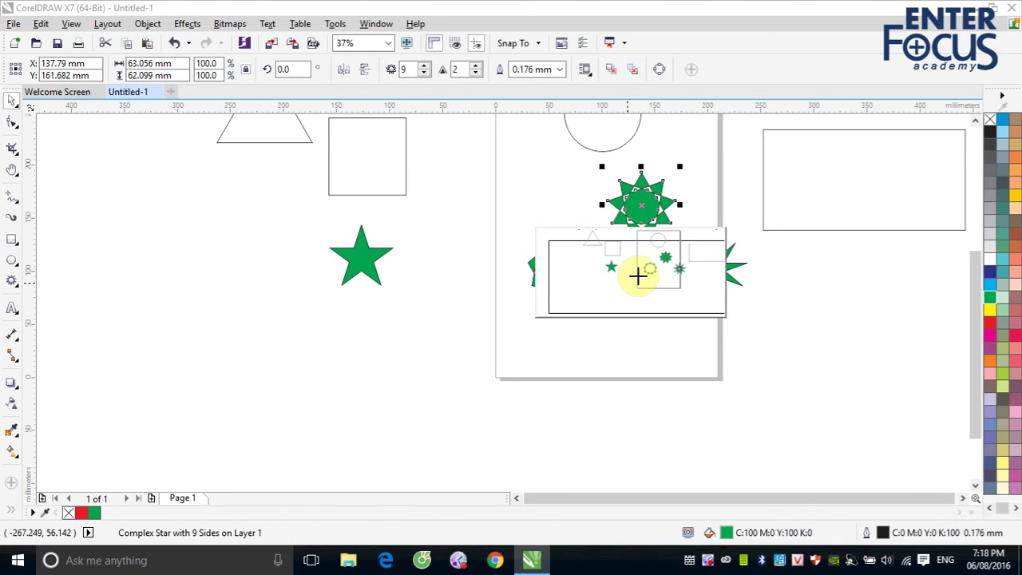
drag(637, 275, 636, 265)
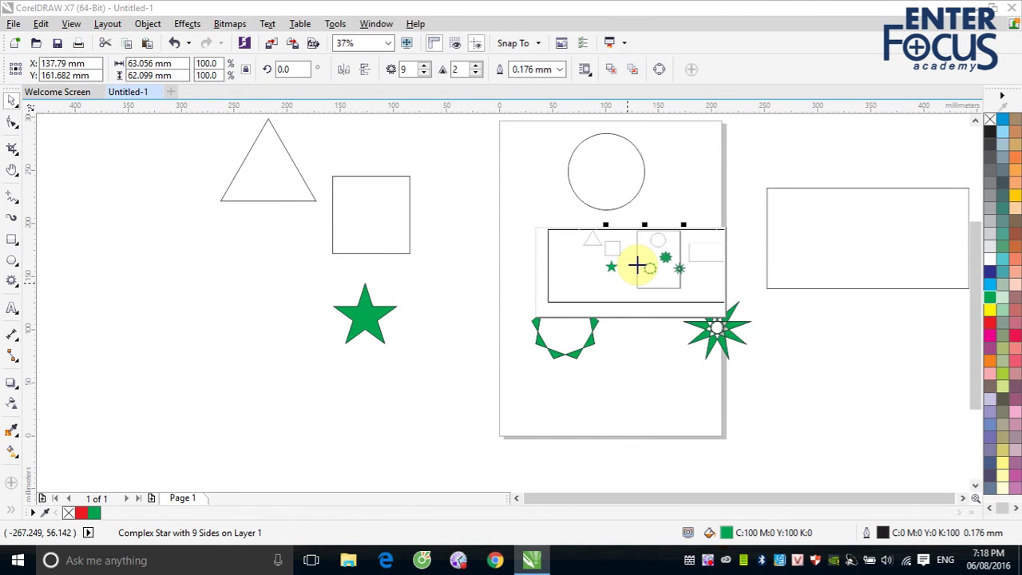
drag(636, 265, 637, 267)
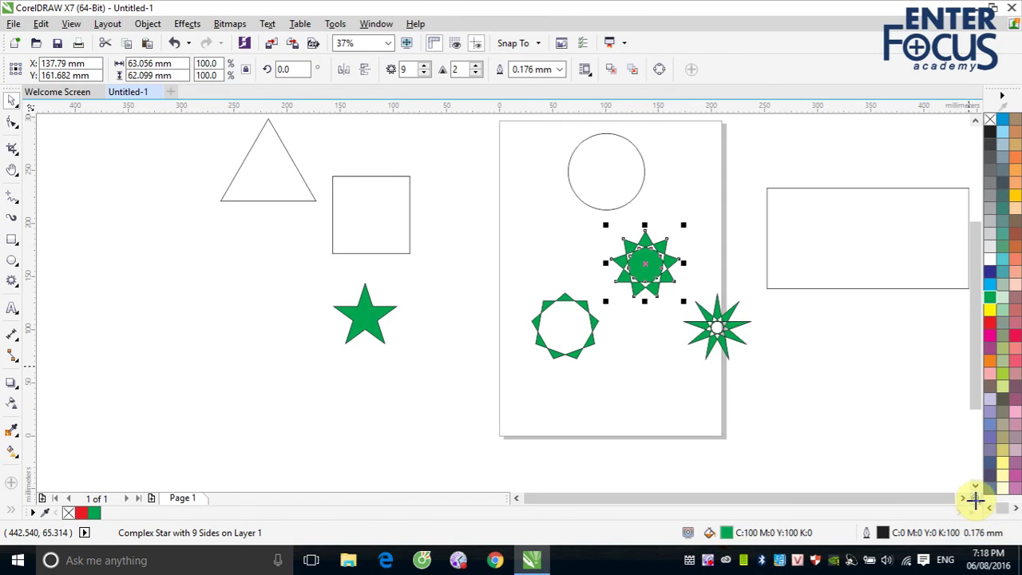
- Bring up the navigator thumbnail from beside the scroll bars and shift the view slightly, keeping the whole page in sight
drag(974, 498, 927, 499)
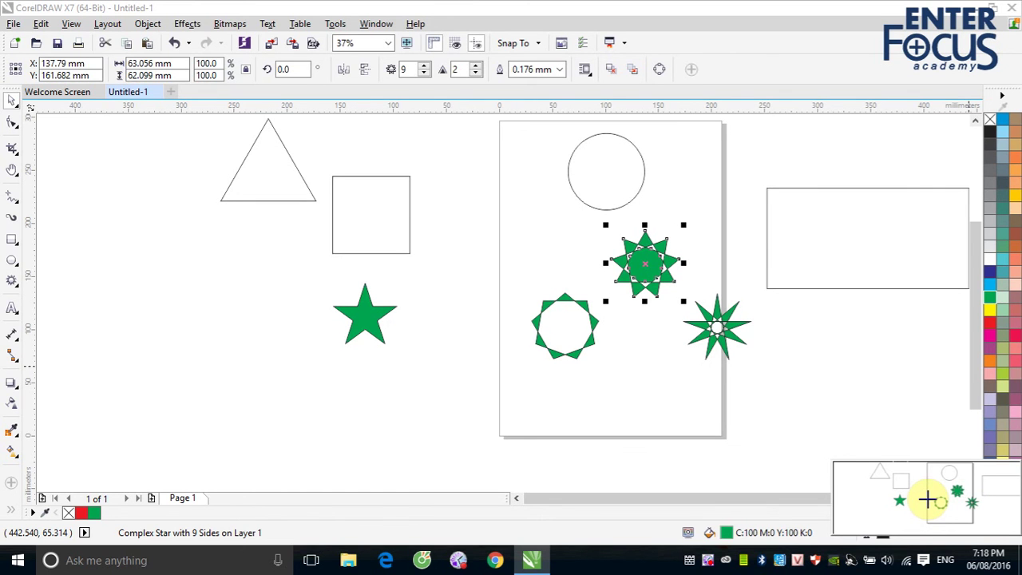
drag(927, 499, 928, 499)
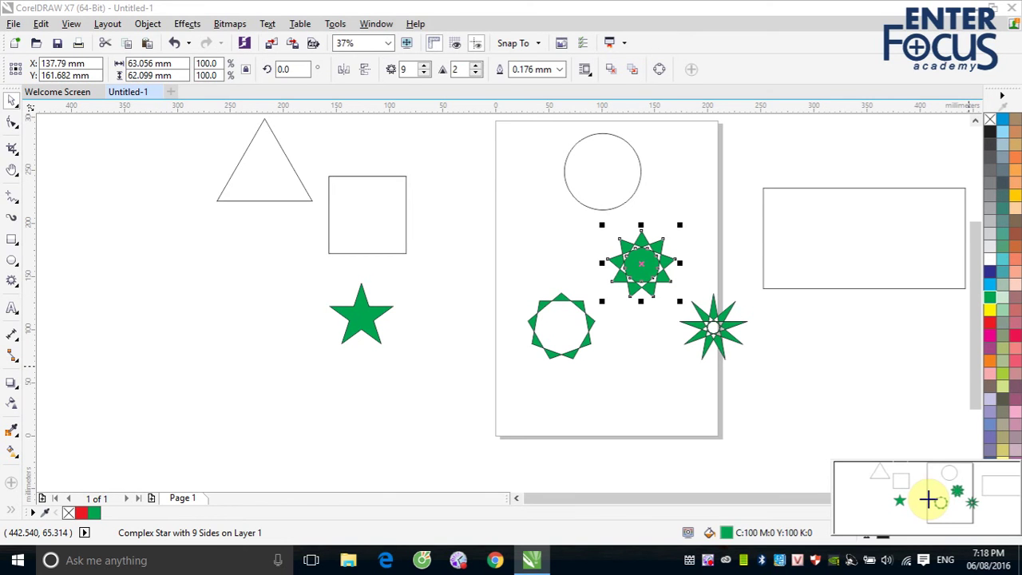
drag(928, 499, 928, 498)
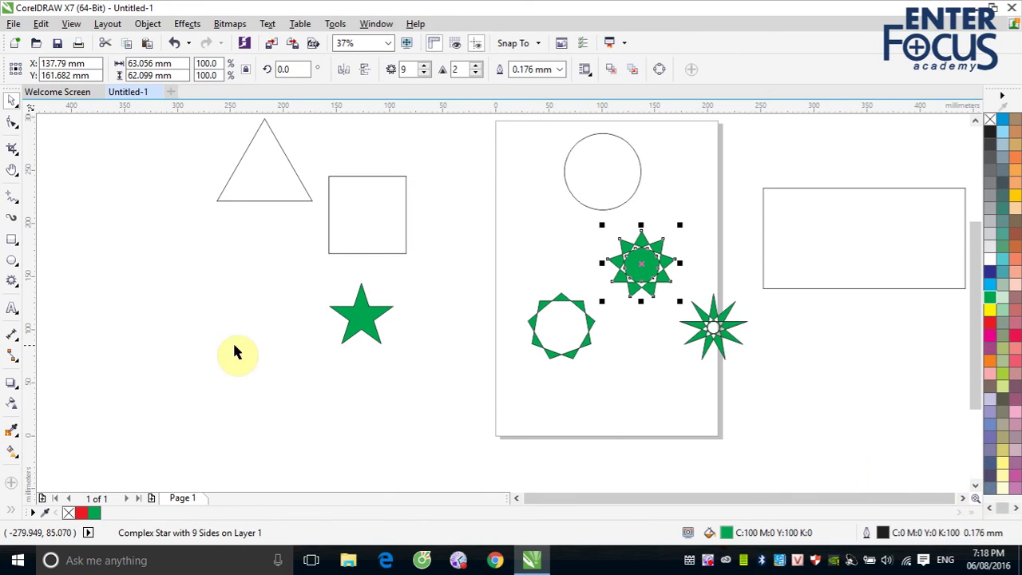